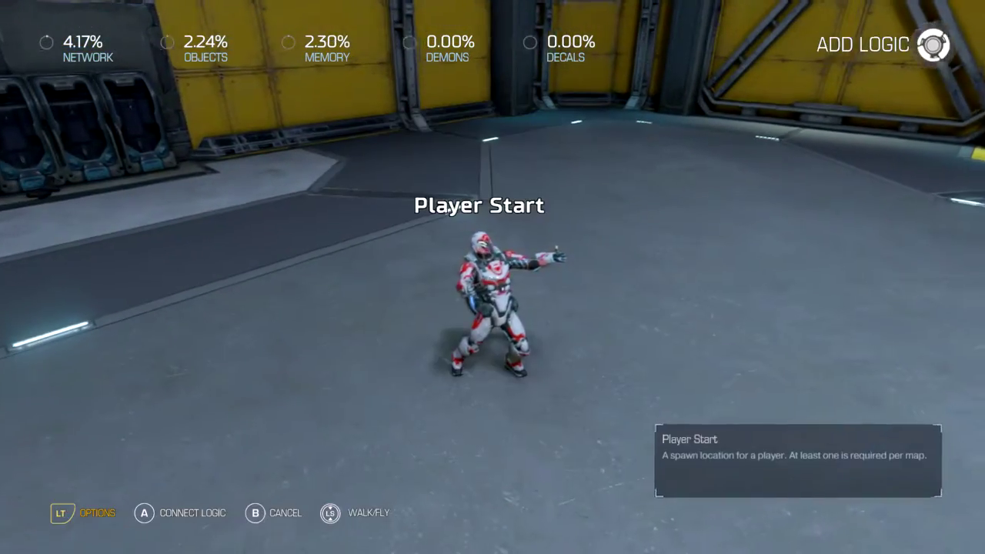
Connect the Player Start's spawn output to the Show input of a new Transmission Message from the Communication category
{"action": "key", "text": "Return"}
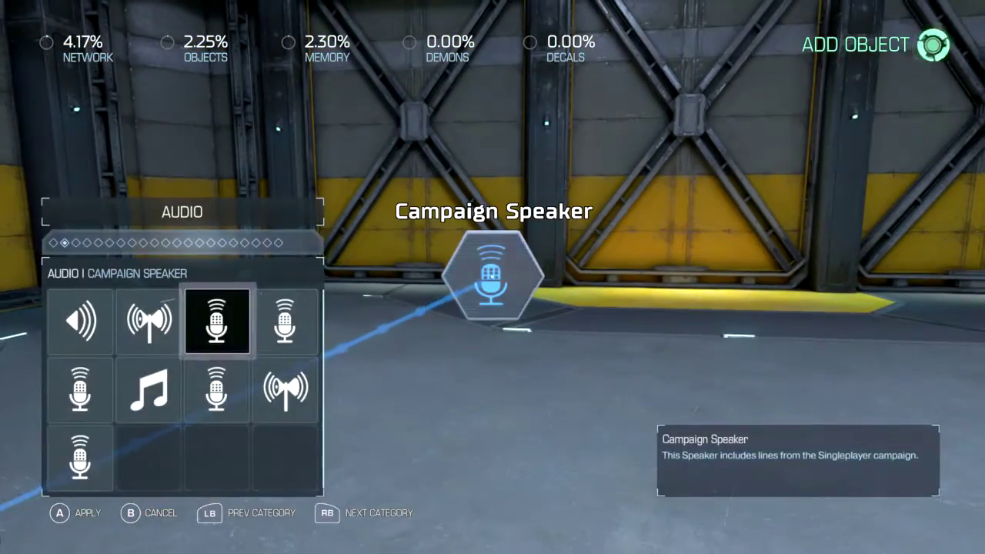
{"action": "key", "text": "e"}
{"action": "key", "text": "e"}
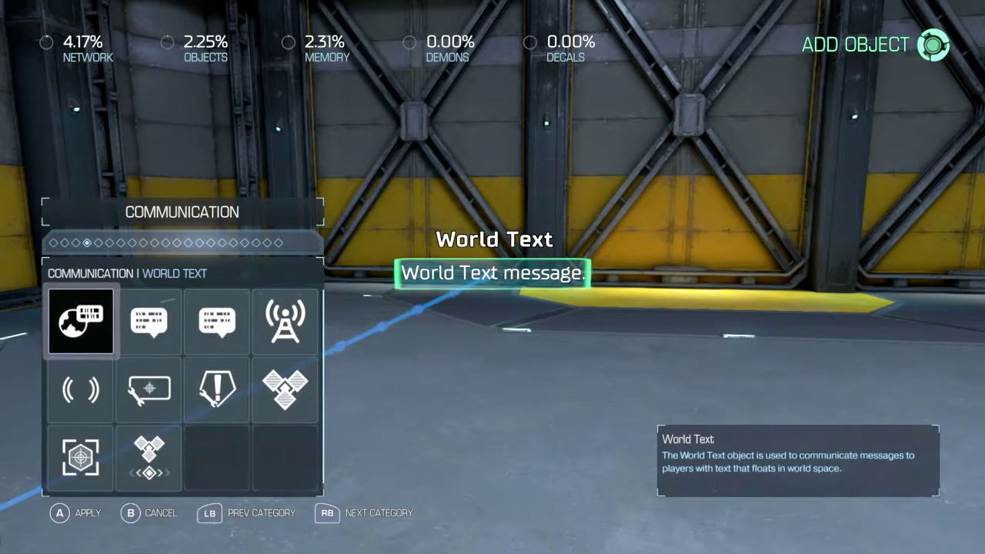
{"action": "key", "text": "Down"}
{"action": "key", "text": "Right"}
{"action": "key", "text": "Right"}
{"action": "key", "text": "Right"}
{"action": "key", "text": "Up"}
{"action": "key", "text": "Return"}
{"action": "key", "text": "Return"}
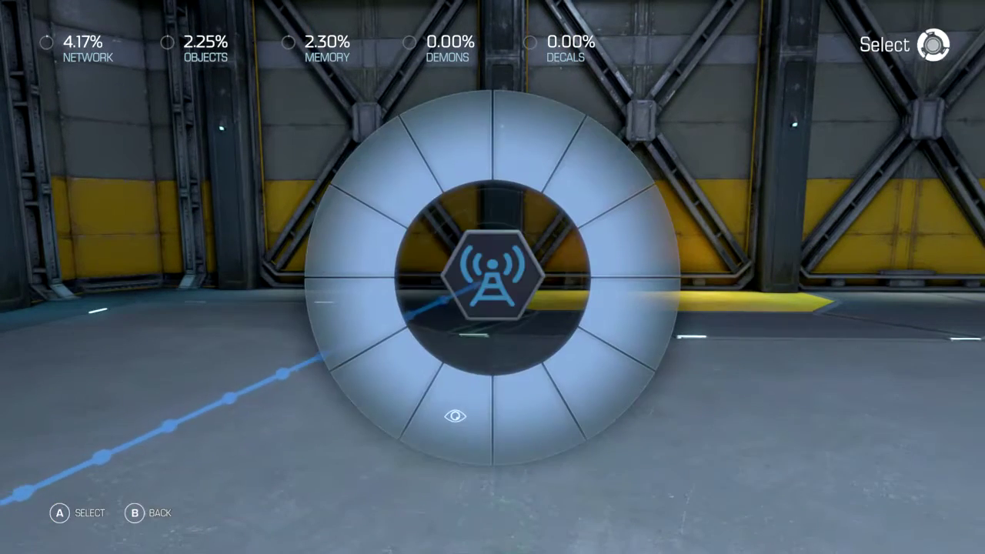
{"action": "key", "text": "Return"}
Open the Transmission Message's properties and look through its available settings
{"action": "key", "text": "y"}
{"action": "key", "text": "Down"}
{"action": "key", "text": "Down"}
{"action": "key", "text": "Down"}
{"action": "key", "text": "Down"}
{"action": "key", "text": "Down"}
{"action": "key", "text": "Down"}
{"action": "key", "text": "Up"}
{"action": "key", "text": "Up"}
{"action": "key", "text": "Up"}
{"action": "key", "text": "Up"}
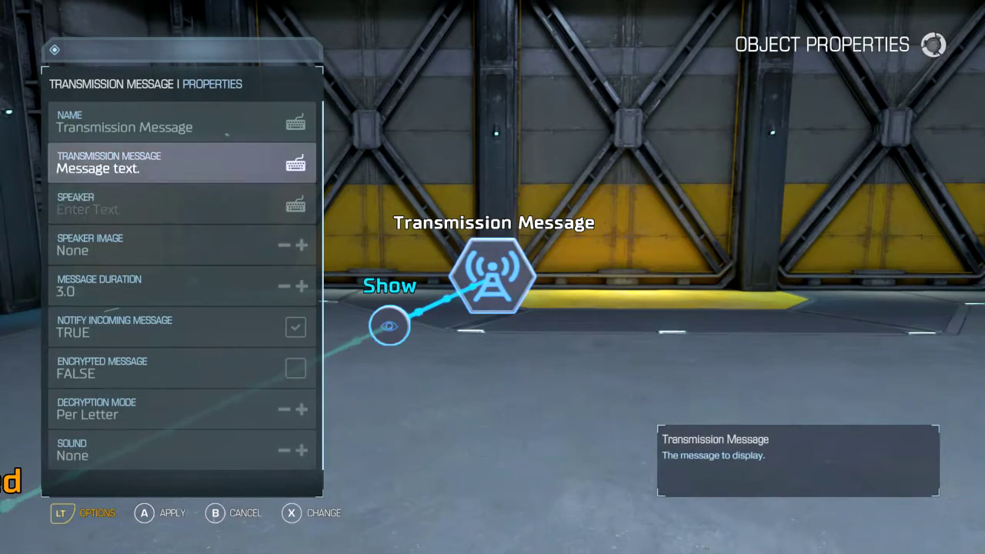
Set the Transmission Message's text to "GET OUT OF HERE!!!"
{"action": "key", "text": "a"}
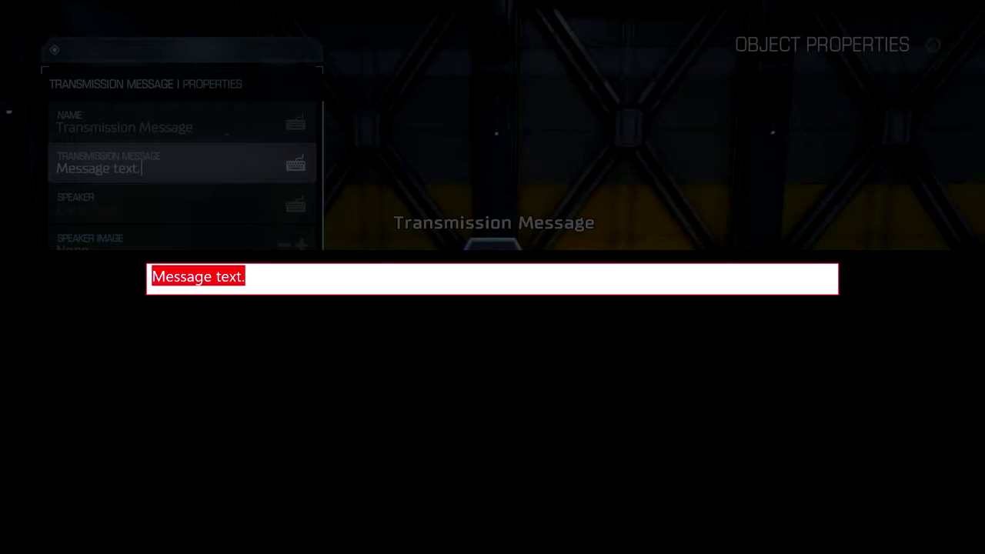
{"action": "key", "text": "b"}
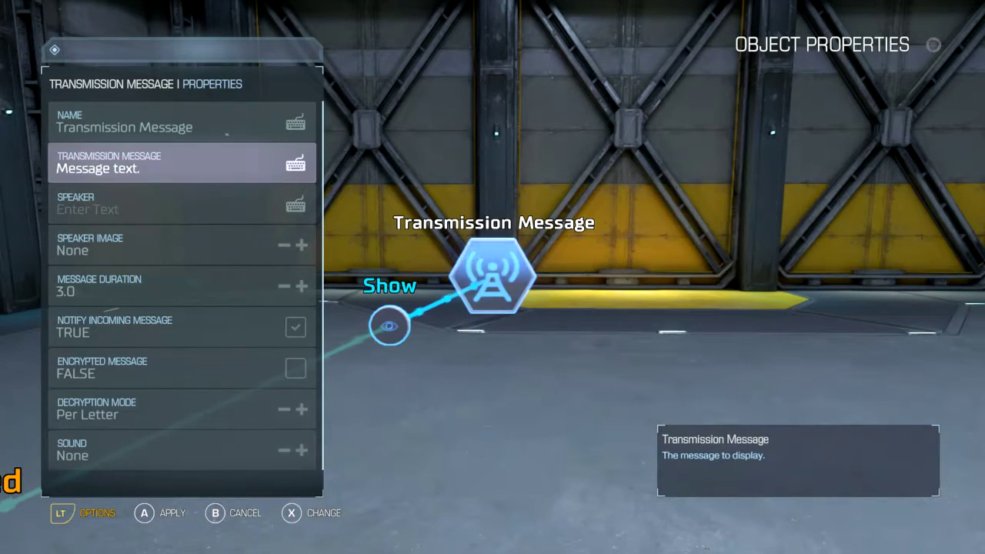
{"action": "key", "text": "a"}
{"action": "type", "text": "x"}
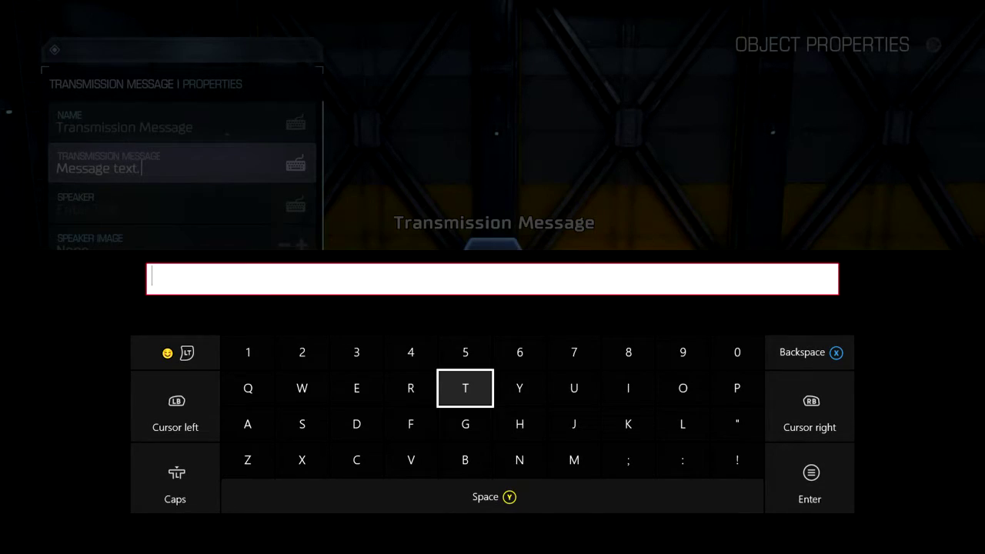
{"action": "type", "text": "GET "}
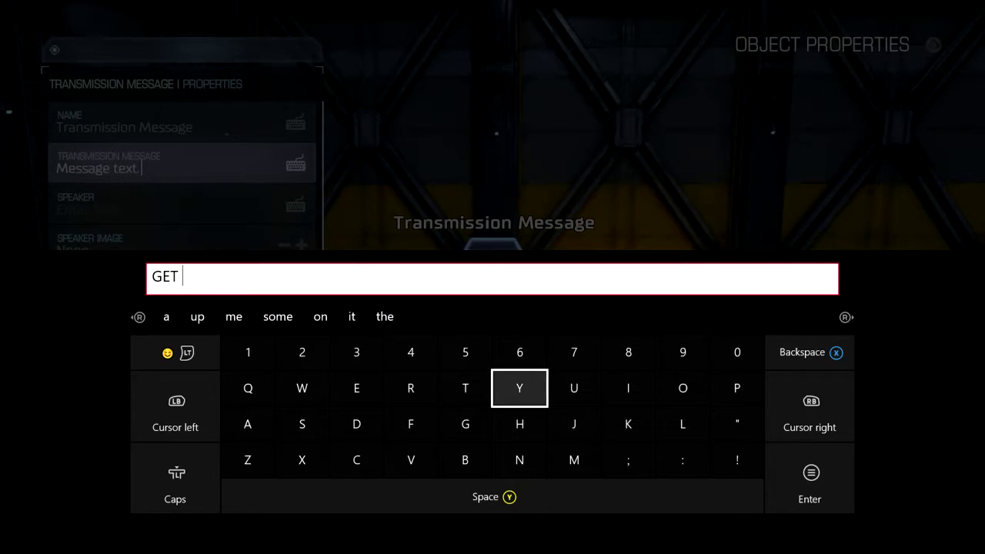
{"action": "type", "text": "OUT OUT"}
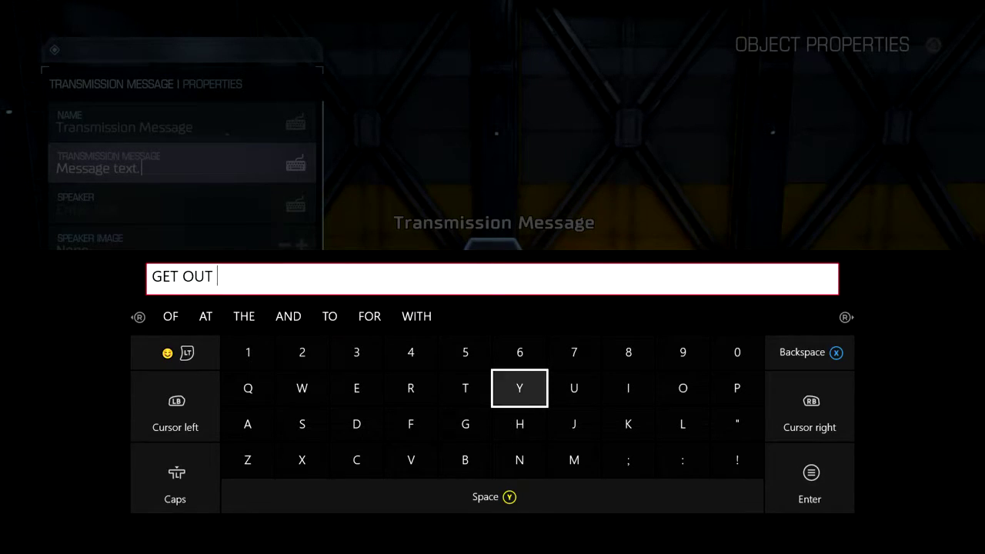
{"action": "type", "text": "F "}
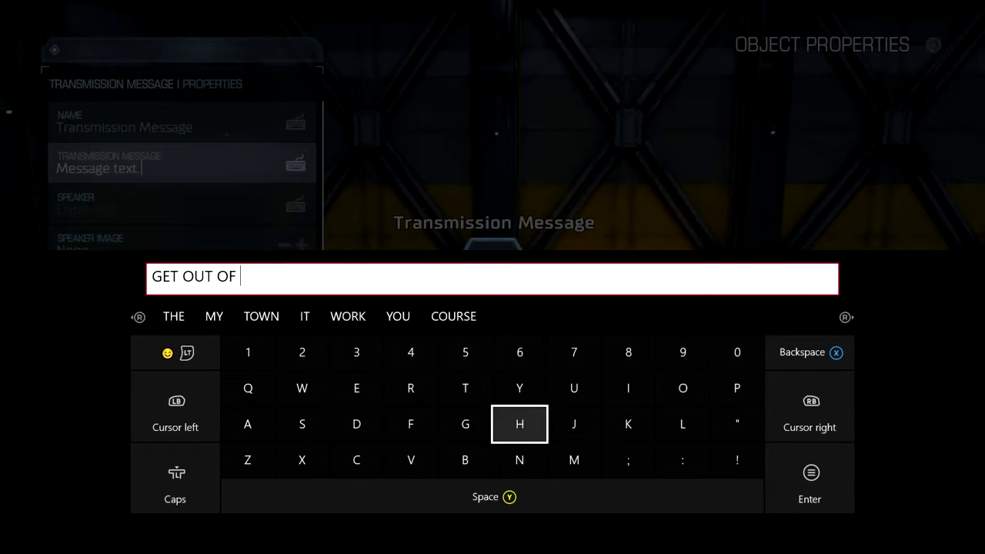
{"action": "type", "text": "HERE"}
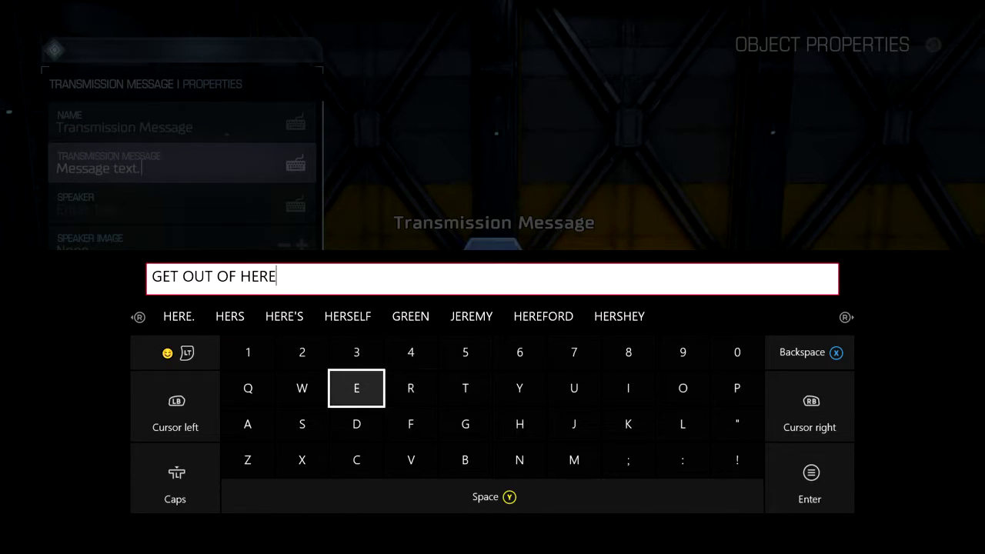
{"action": "type", "text": "!!!"}
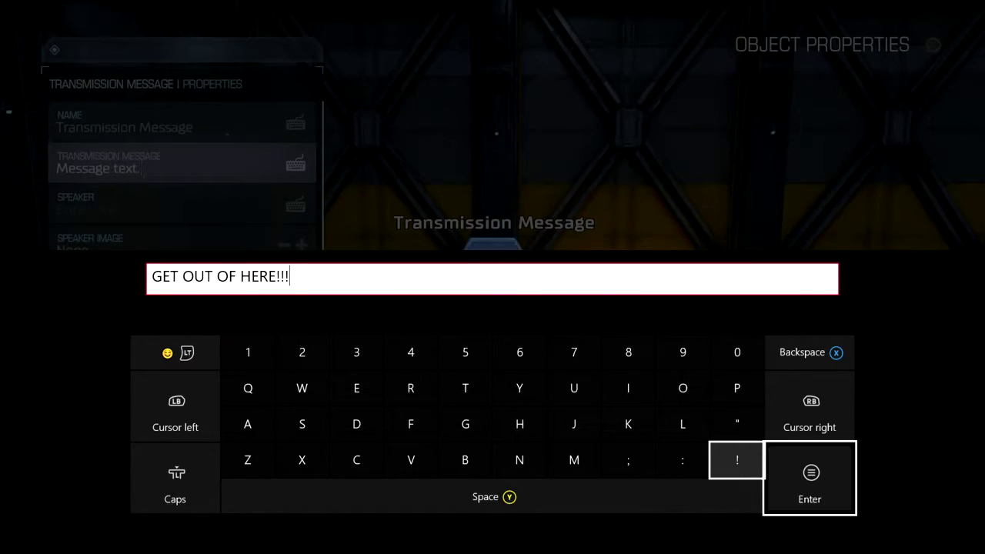
{"action": "key", "text": "Return"}
Enter VEGA as the Transmission Message's speaker
{"action": "key", "text": "Down"}
{"action": "key", "text": "Return"}
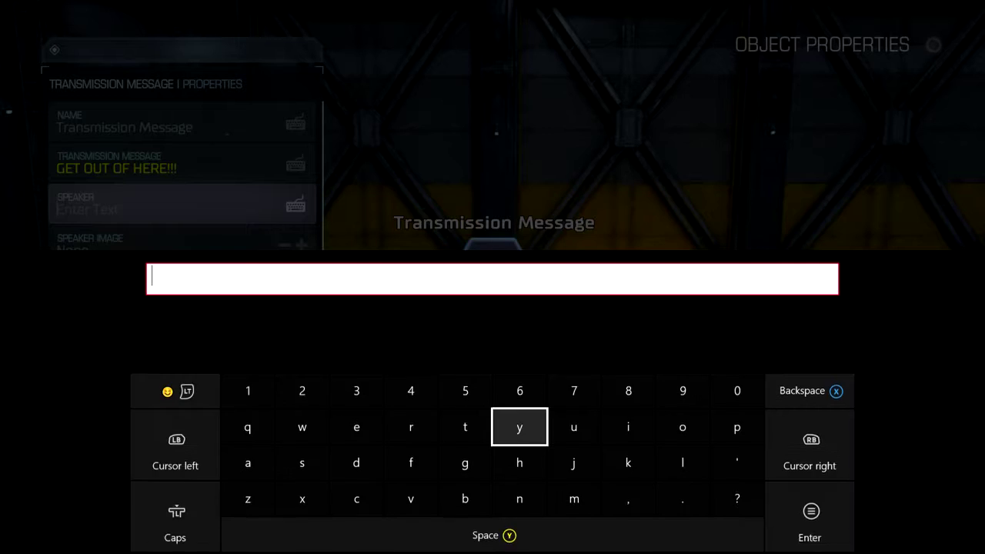
{"action": "key", "text": "Left"}
{"action": "key", "text": "Left"}
{"action": "key", "text": "Down"}
{"action": "key", "text": "Down"}
{"action": "type", "text": "V"}
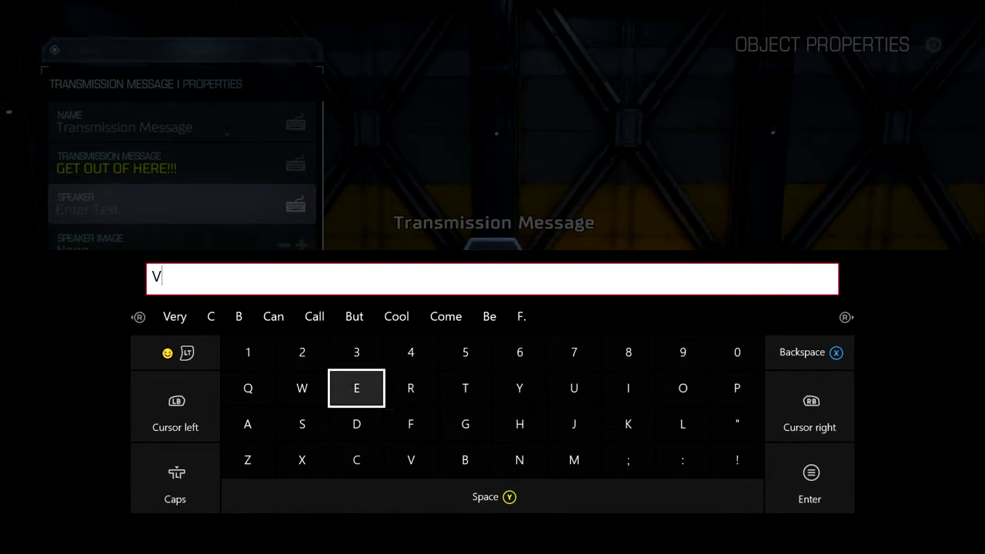
{"action": "type", "text": "EGA"}
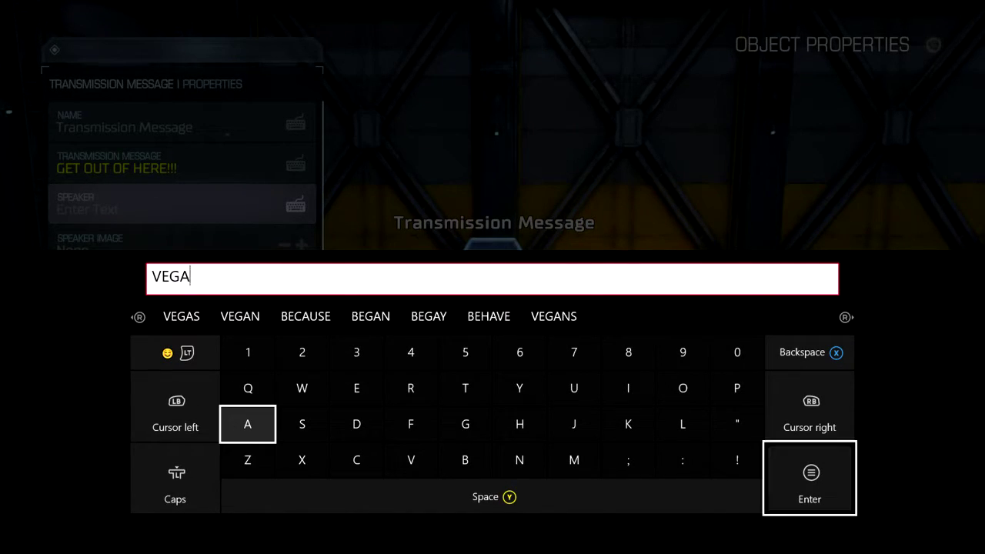
{"action": "key", "text": "Return"}
Set the speaker image to Vega and turn on Encrypted Message
{"action": "key", "text": "Down"}
{"action": "key", "text": "Right"}
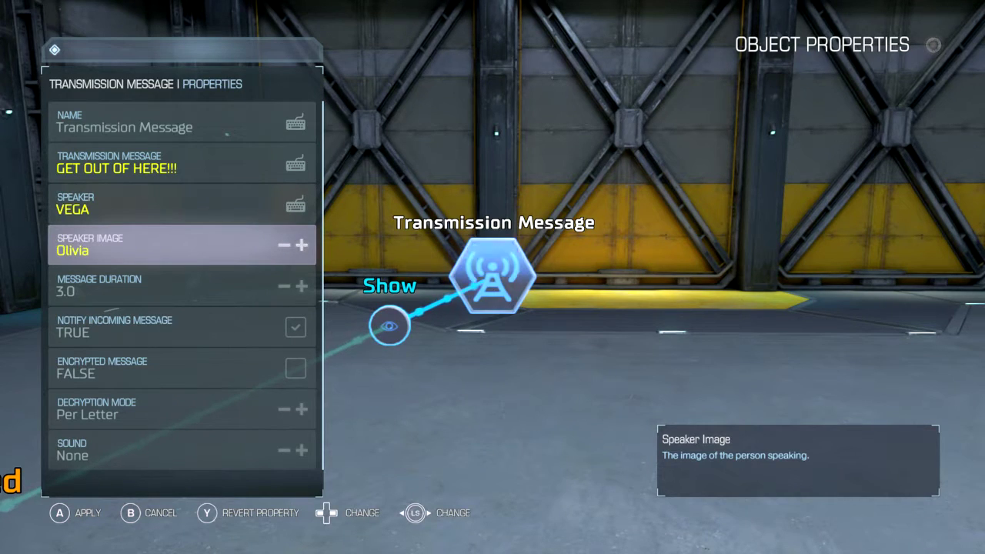
{"action": "key", "text": "Right"}
{"action": "key", "text": "Down"}
{"action": "key", "text": "Down"}
{"action": "key", "text": "Down"}
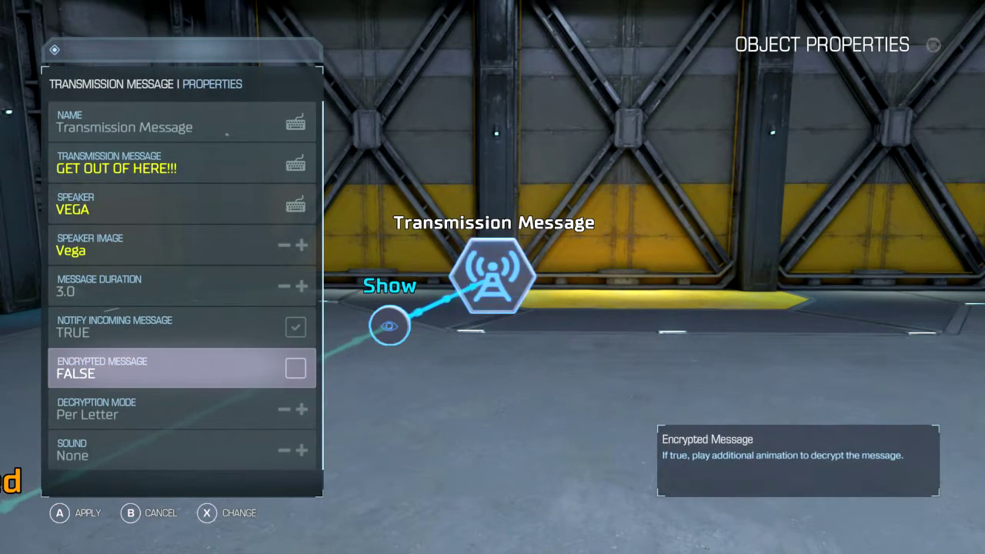
{"action": "key", "text": "Return"}
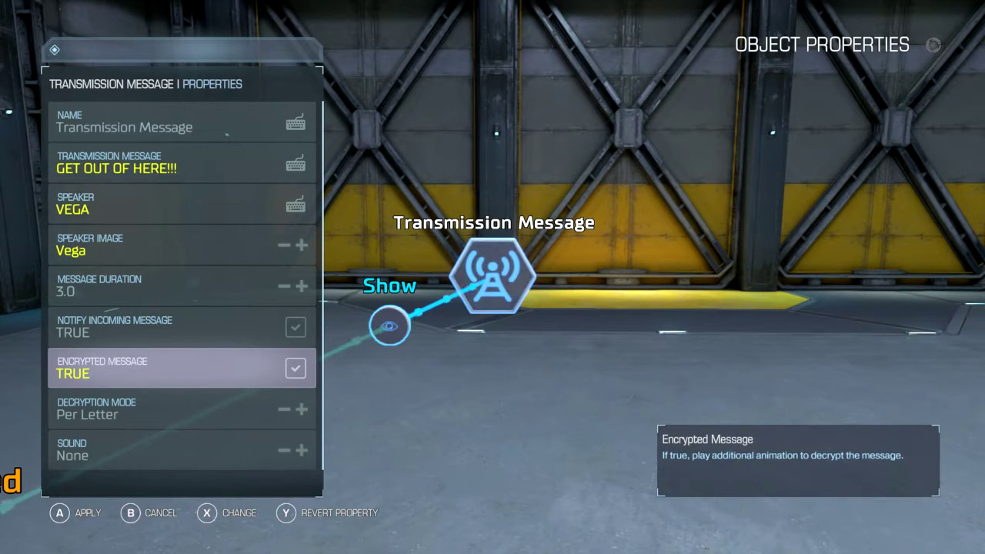
Set the sound accompanying the Transmission Message to Vega
{"action": "key", "text": "Down"}
{"action": "key", "text": "Down"}
{"action": "key", "text": "Right"}
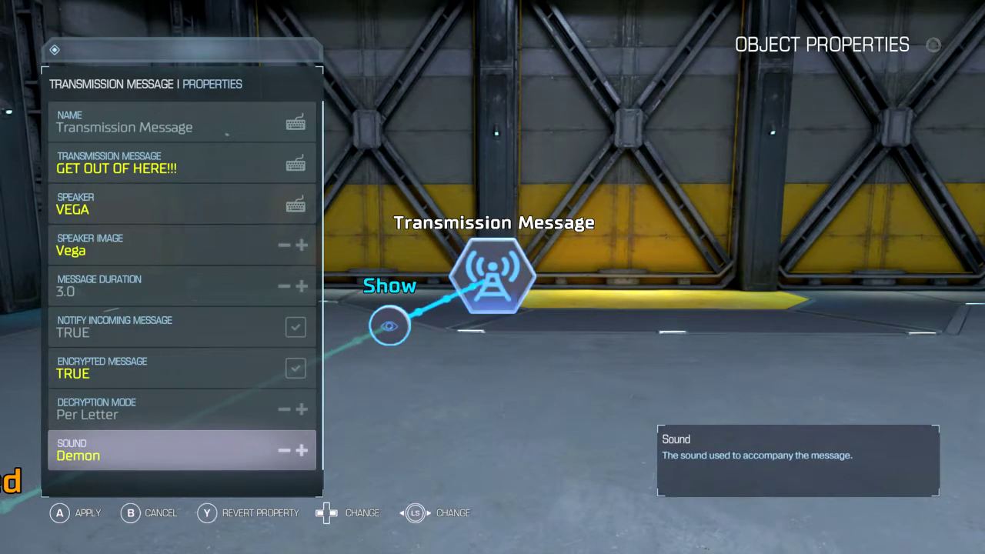
{"action": "key", "text": "Right"}
{"action": "key", "text": "Right"}
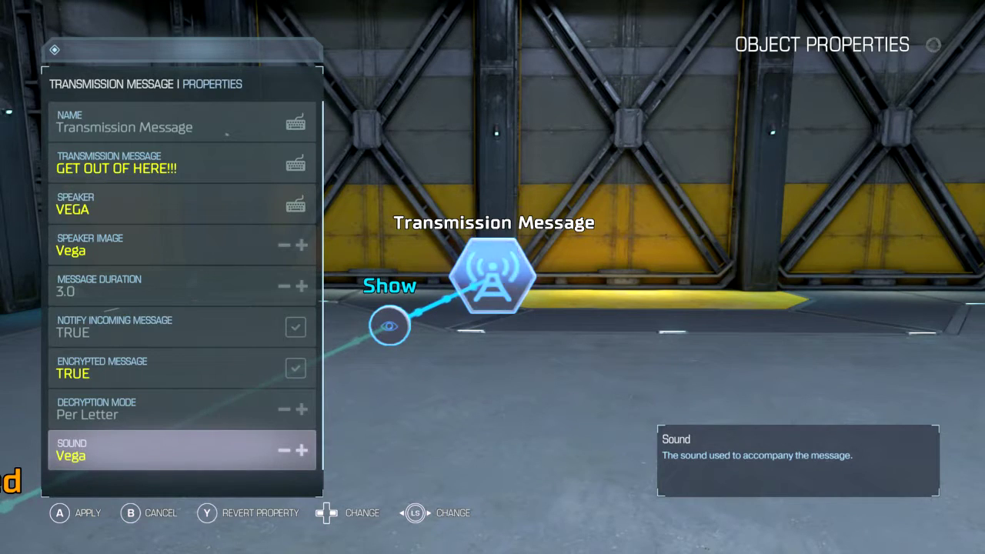
Review all of the Transmission Message's property values and close its properties
{"action": "key", "text": "Up"}
{"action": "key", "text": "Up"}
{"action": "key", "text": "Up"}
{"action": "key", "text": "Up"}
{"action": "key", "text": "Up"}
{"action": "key", "text": "Up"}
{"action": "key", "text": "Up"}
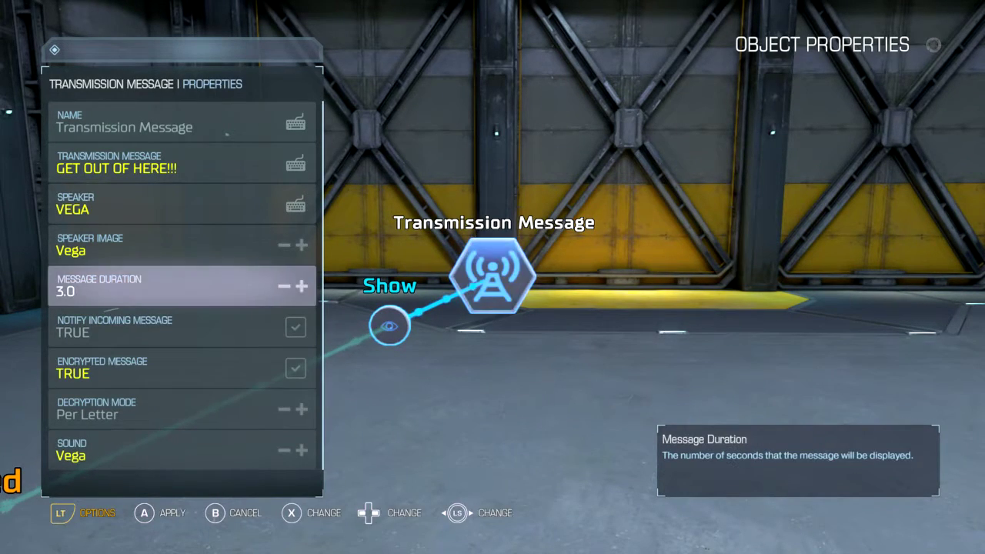
{"action": "key", "text": "Up"}
{"action": "key", "text": "Down"}
{"action": "key", "text": "Down"}
{"action": "key", "text": "Down"}
{"action": "key", "text": "Down"}
{"action": "key", "text": "Down"}
{"action": "key", "text": "Down"}
{"action": "key", "text": "Down"}
{"action": "key", "text": "Down"}
{"action": "key", "text": "Down"}
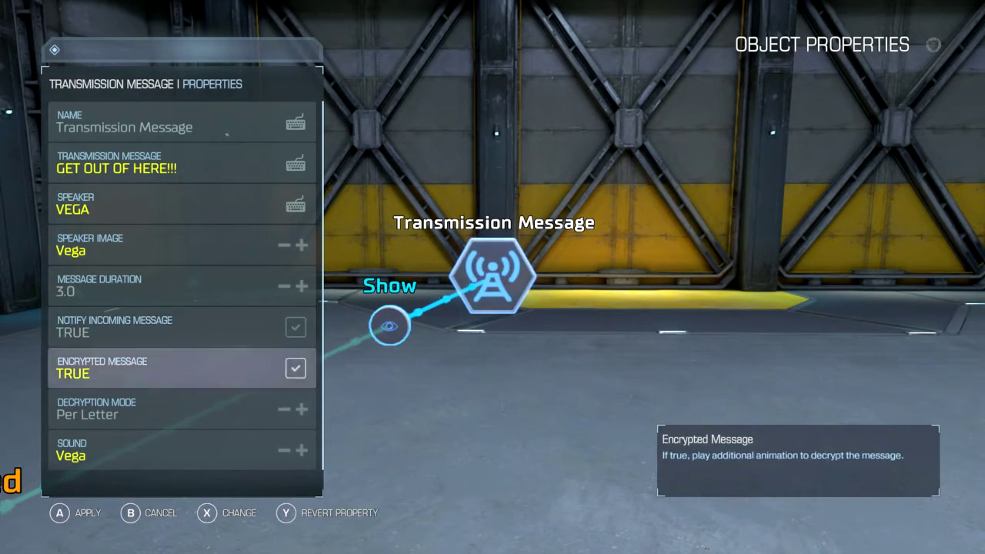
{"action": "key", "text": "Down"}
{"action": "key", "text": "Escape"}
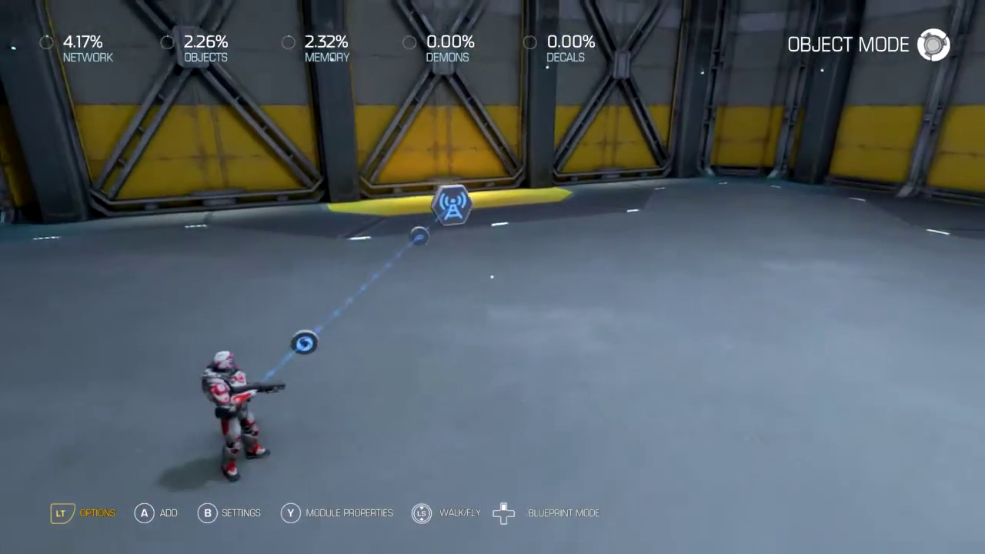
Set the input delay of the Show node to 1 second
{"action": "key", "text": "w"}
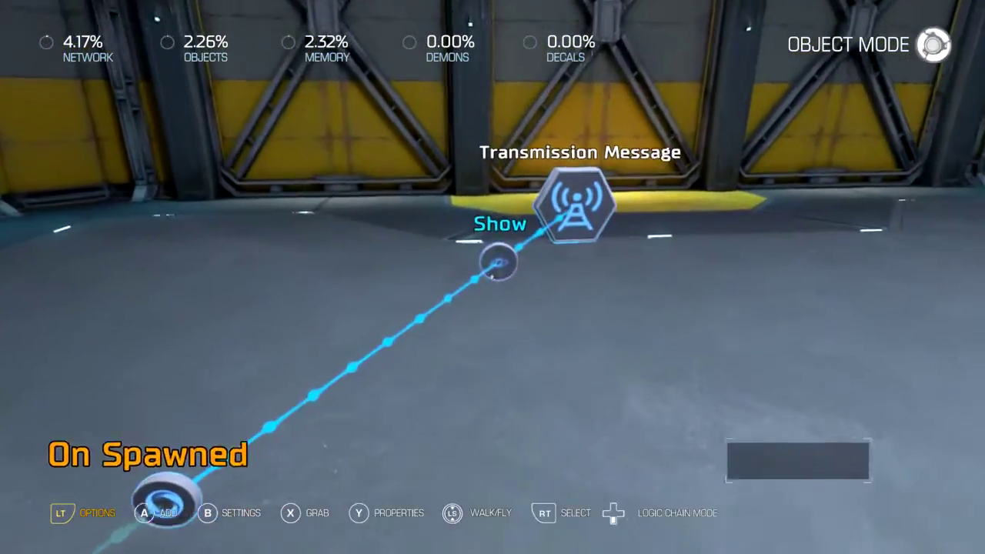
{"action": "key", "text": "y"}
{"action": "key", "text": "Down"}
{"action": "key", "text": "Down"}
{"action": "key", "text": "Up"}
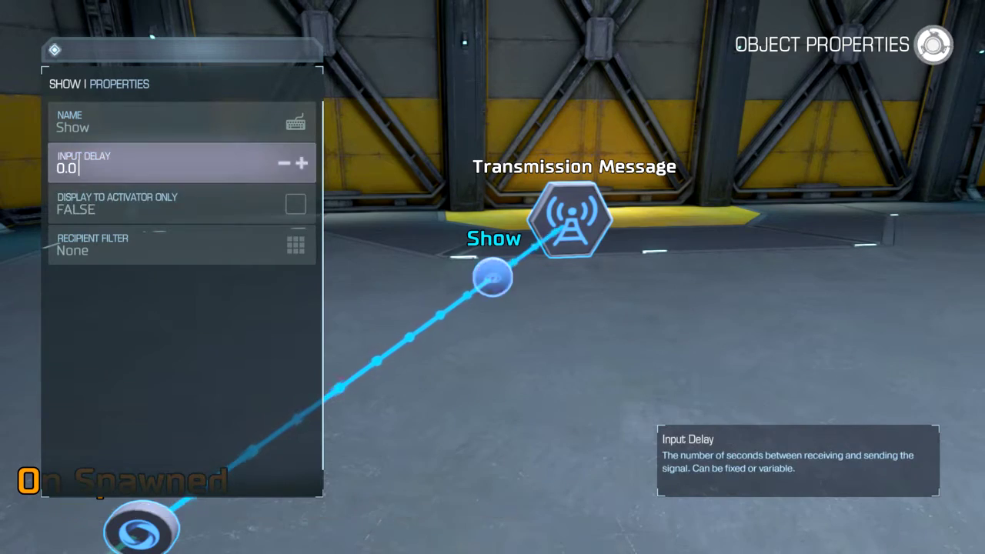
{"action": "key", "text": "Return"}
{"action": "key", "text": "BackSpace"}
{"action": "key", "text": "Up"}
{"action": "key", "text": "Left"}
{"action": "key", "text": "Left"}
{"action": "key", "text": "Left"}
{"action": "key", "text": "Left"}
{"action": "key", "text": "Left"}
{"action": "type", "text": "1"}
{"action": "key", "text": "Return"}
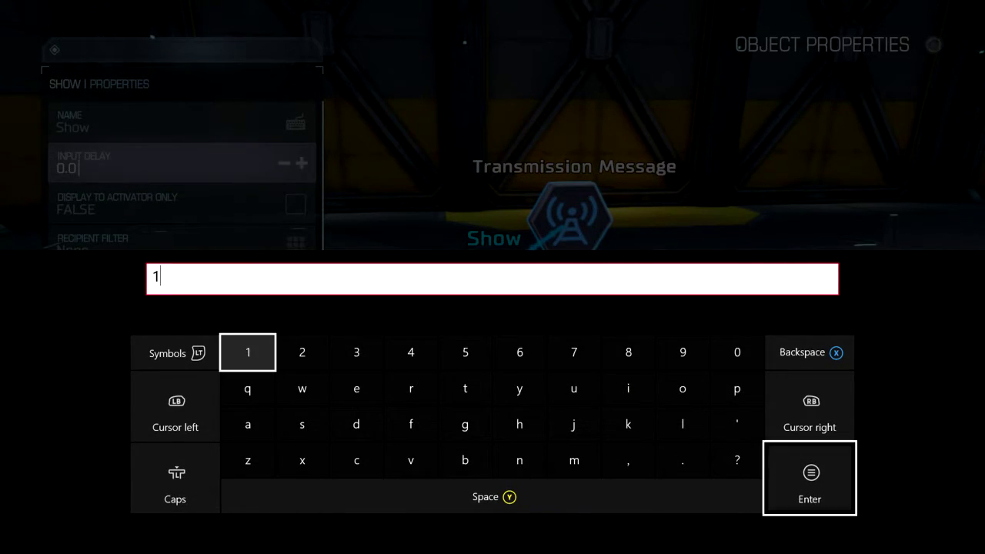
{"action": "key", "text": "Return"}
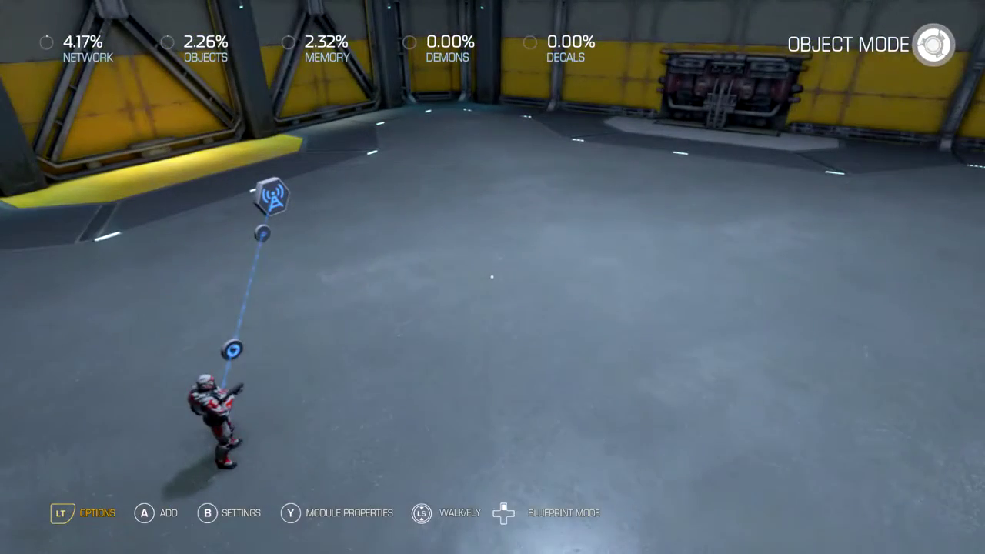
Play-test the map to check the transmission message and return to the SnapMap editor
{"action": "key", "text": "Escape"}
{"action": "key", "text": "Down"}
{"action": "key", "text": "Down"}
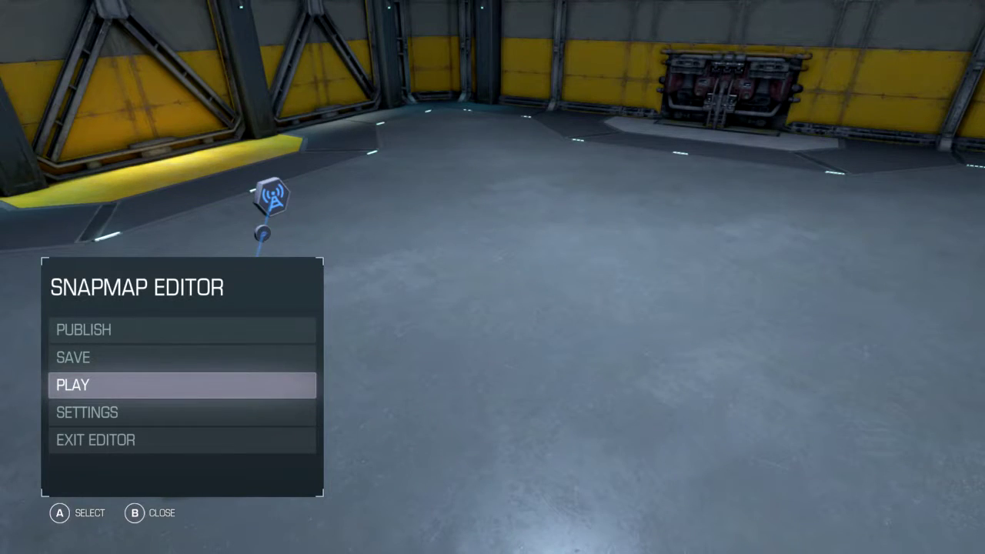
{"action": "key", "text": "Return"}
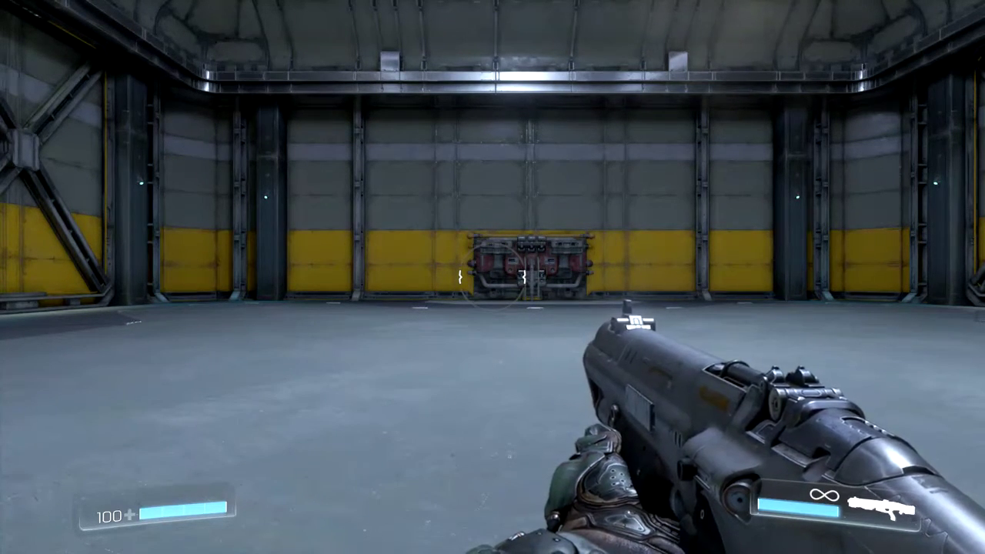
{"action": "key", "text": "Escape"}
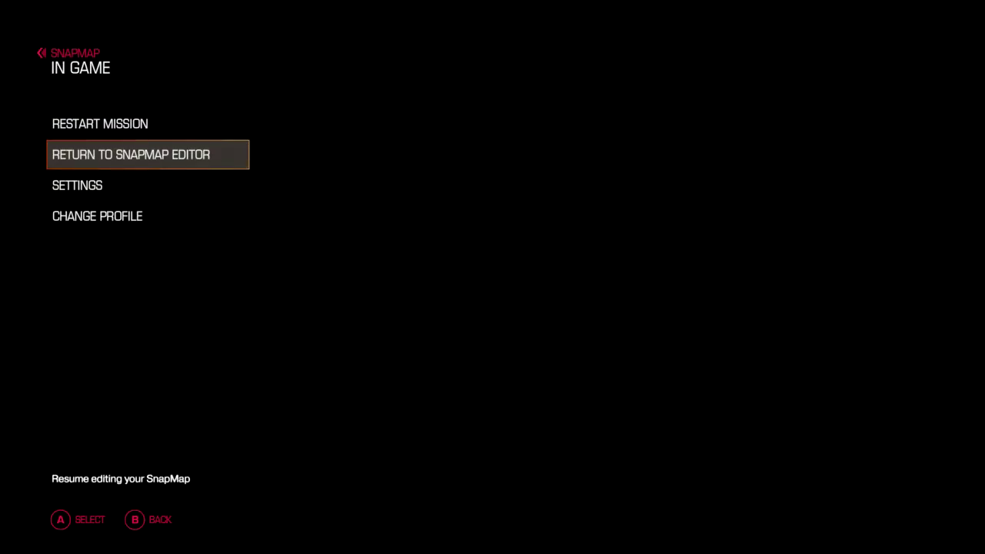
{"action": "key", "text": "Return"}
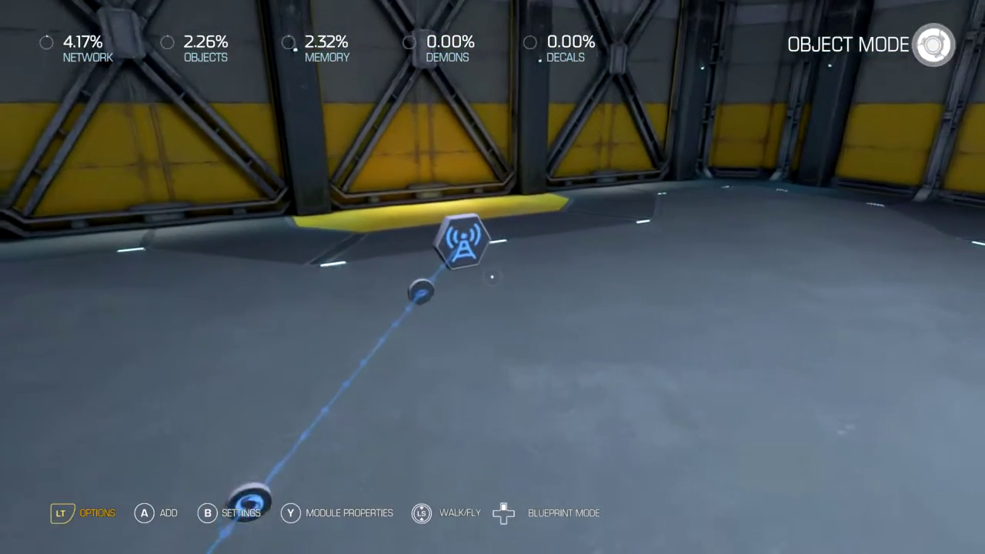
Cycle through the Transmission Message's speaker image options and return to Vega
{"action": "key", "text": "Down"}
{"action": "key", "text": "Down"}
{"action": "key", "text": "Down"}
{"action": "key", "text": "Right"}
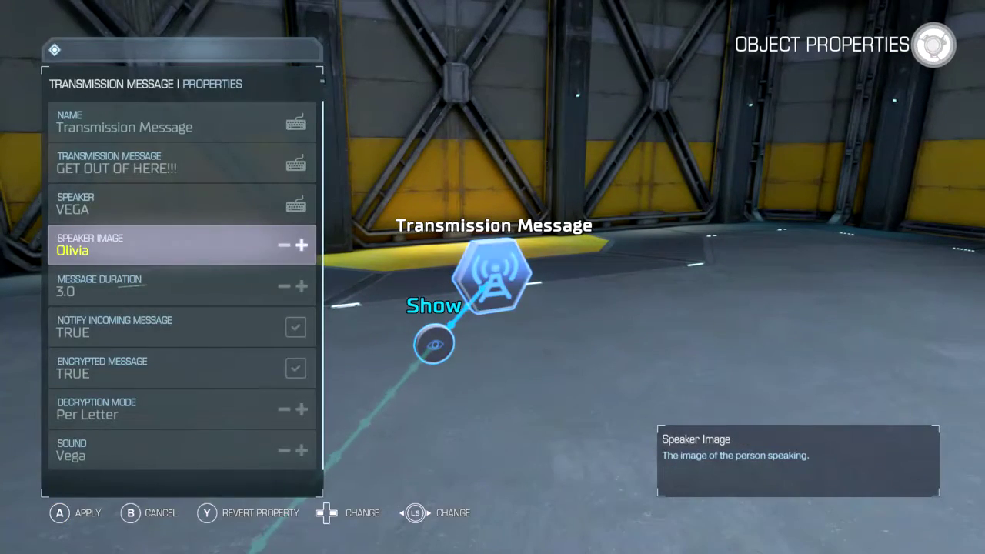
{"action": "key", "text": "Right"}
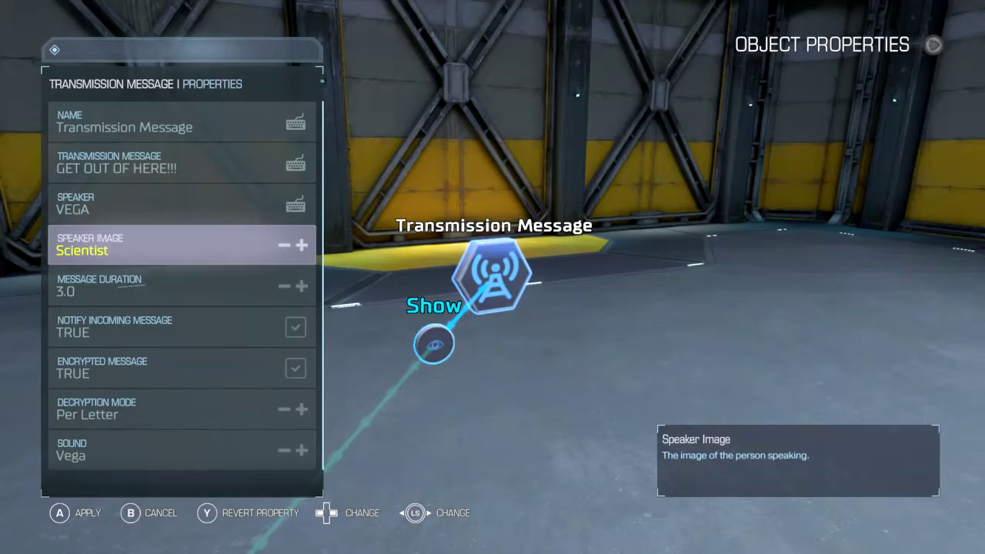
{"action": "key", "text": "Right"}
{"action": "key", "text": "Right"}
Turn off Encrypted Message for the Transmission Message
{"action": "key", "text": "Down"}
{"action": "key", "text": "Down"}
{"action": "key", "text": "Down"}
{"action": "key", "text": "Down"}
{"action": "key", "text": "Down"}
{"action": "key", "text": "Up"}
{"action": "key", "text": "Up"}
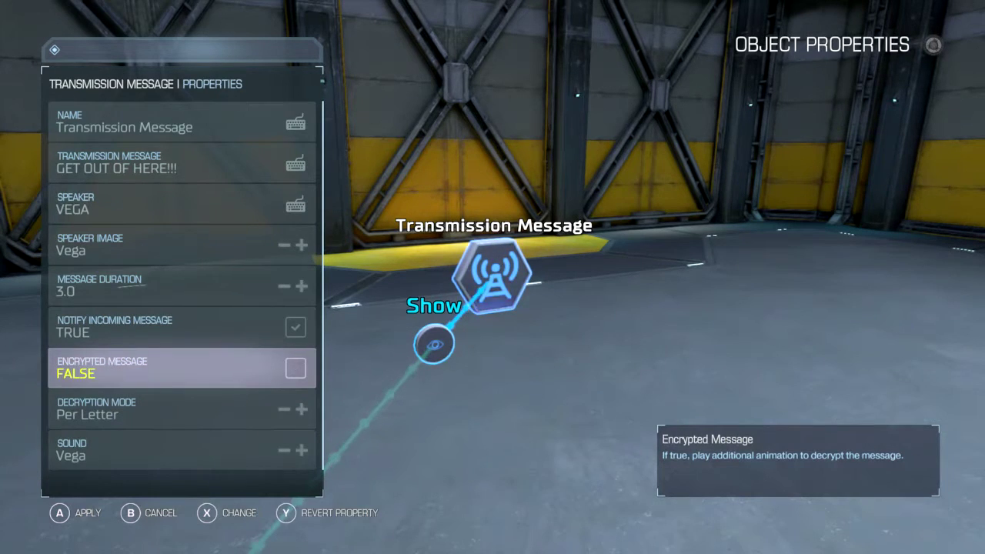
Clear the message text of the Transmission Message
{"action": "key", "text": "Up"}
{"action": "key", "text": "Up"}
{"action": "key", "text": "Up"}
{"action": "key", "text": "Up"}
{"action": "key", "text": "Up"}
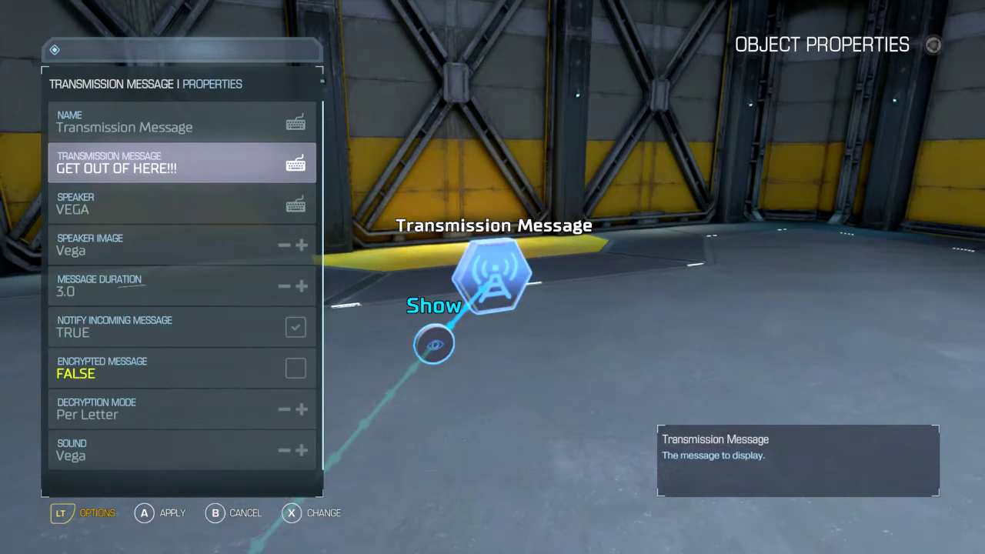
{"action": "key", "text": "Return"}
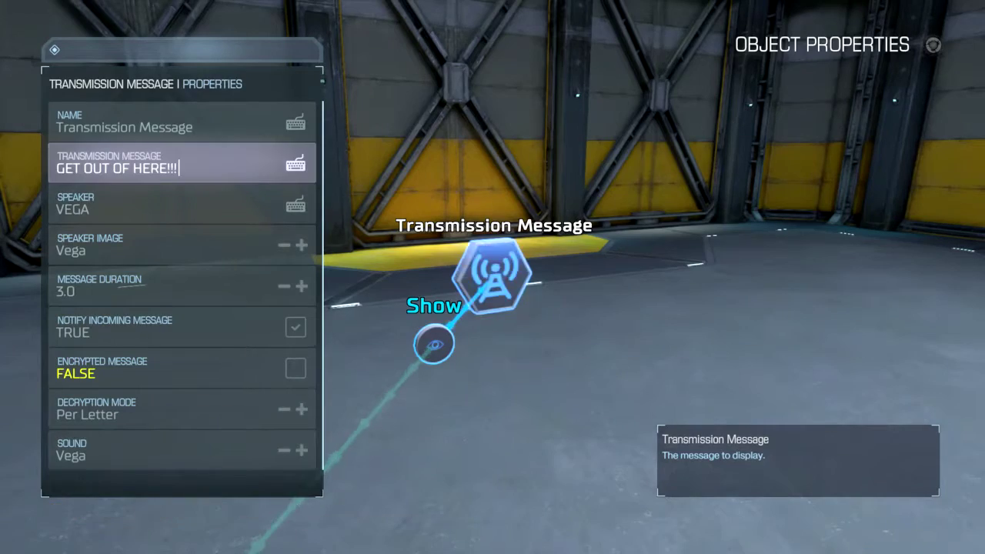
{"action": "key", "text": "BackSpace"}
{"action": "key", "text": "Return"}
Set the Transmission Message's sound to None and apply the properties
{"action": "key", "text": "Down"}
{"action": "key", "text": "Down"}
{"action": "key", "text": "Down"}
{"action": "key", "text": "Down"}
{"action": "key", "text": "Down"}
{"action": "key", "text": "Down"}
{"action": "key", "text": "Down"}
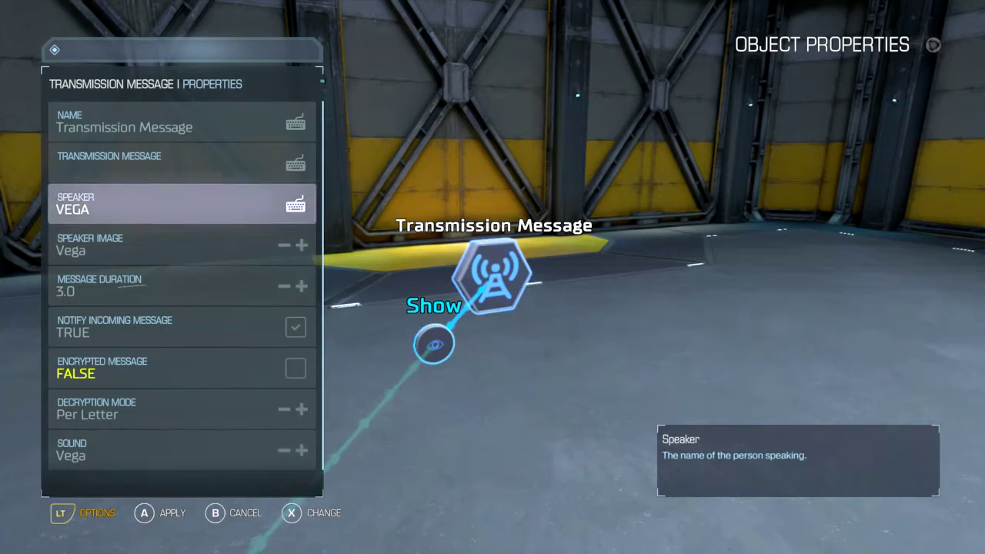
{"action": "key", "text": "Right"}
{"action": "key", "text": "Left"}
{"action": "key", "text": "Left"}
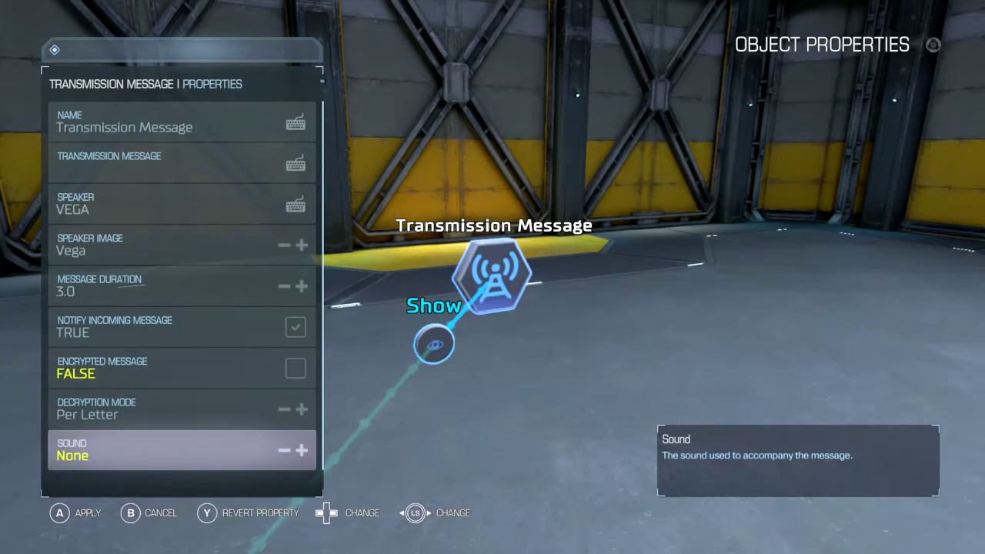
{"action": "key", "text": "Return"}
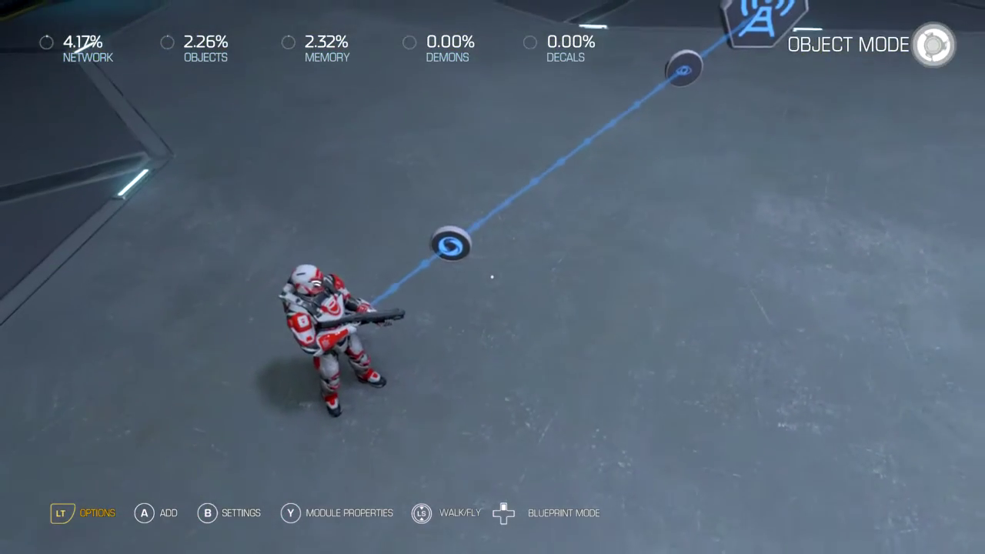
Add a Campaign Speaker beside the Transmission Message and link the player start's On Spawned output to its Play input
{"action": "left_click", "coordinate": [492, 277]}
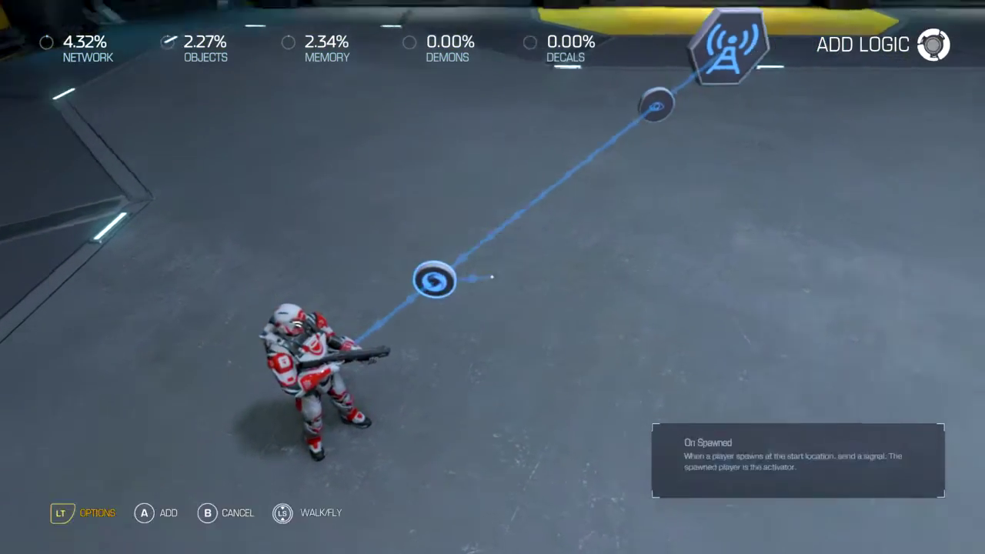
{"action": "left_click", "coordinate": [492, 276]}
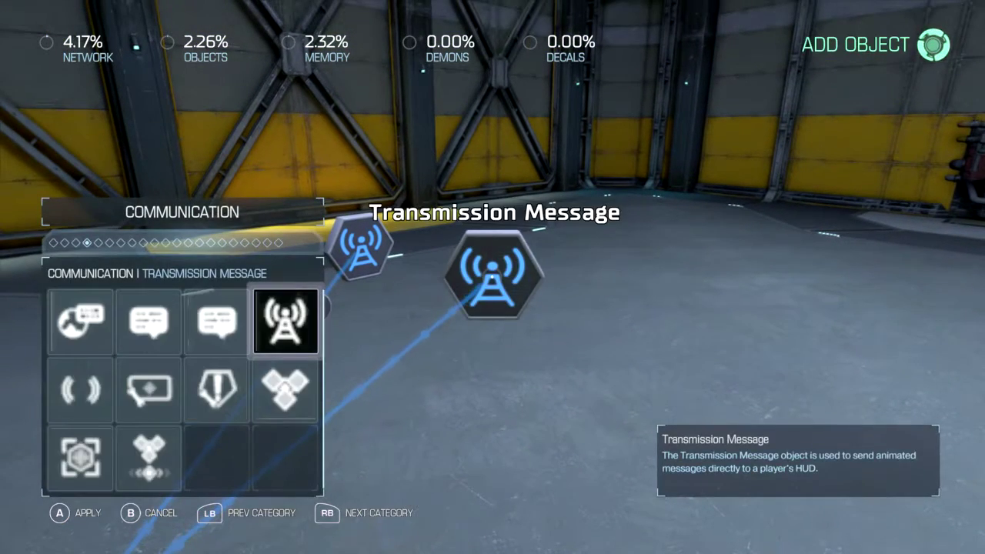
{"action": "key", "text": "q"}
{"action": "key", "text": "Page_Up"}
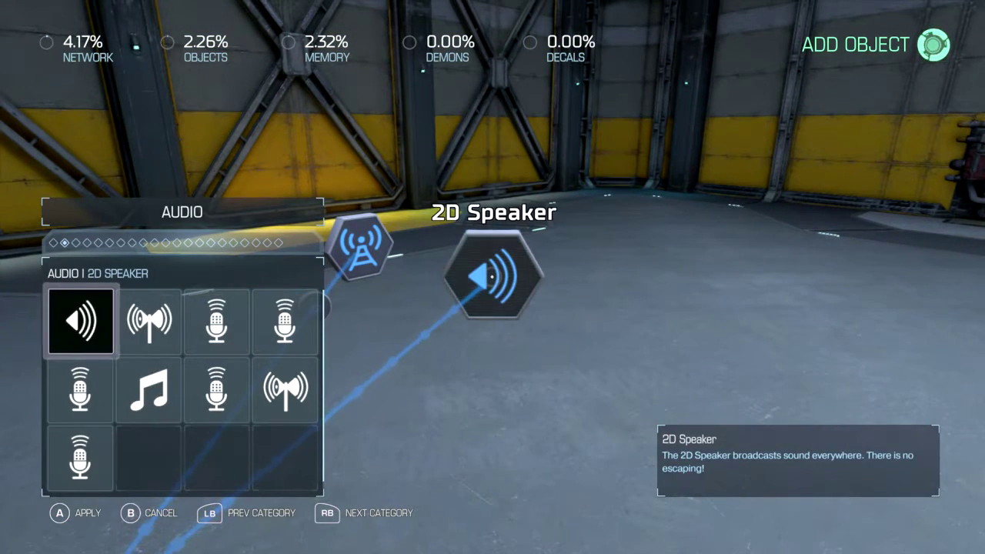
{"action": "key", "text": "Right"}
{"action": "key", "text": "Right"}
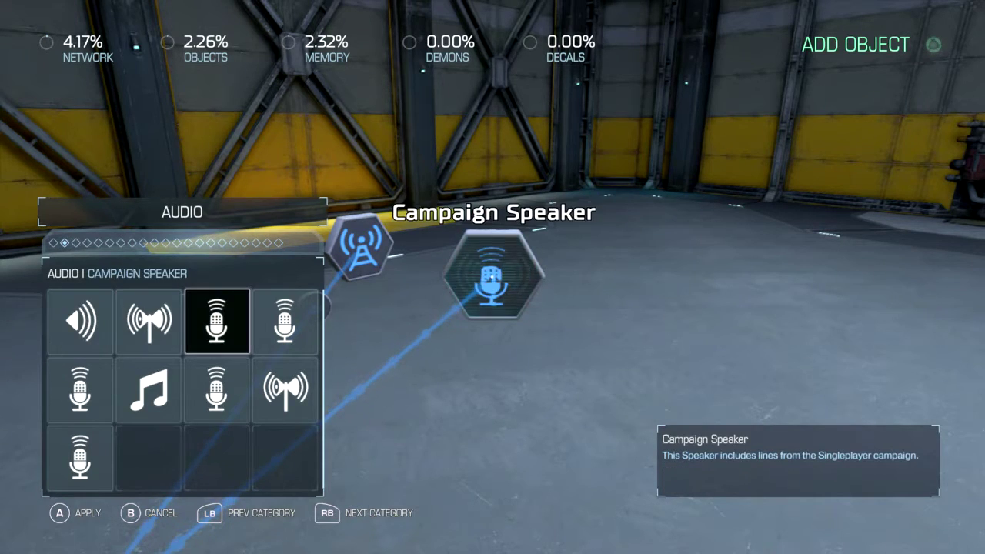
{"action": "left_click", "coordinate": [491, 277]}
{"action": "left_click", "coordinate": [492, 276]}
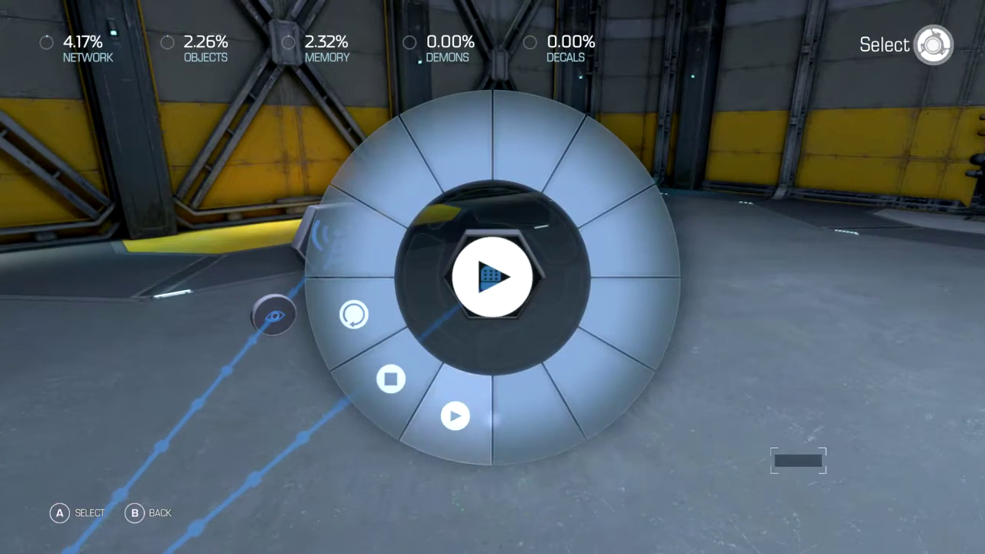
{"action": "left_click", "coordinate": [492, 277]}
Set the Campaign Speaker's sound to VEGA 002:001 Emergency and apply it
{"action": "key", "text": "Down"}
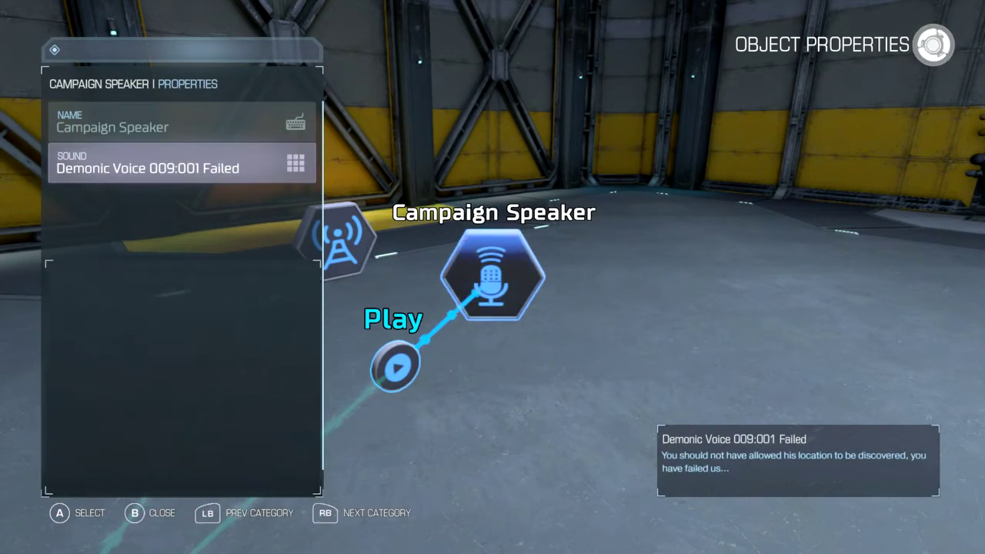
{"action": "key", "text": "Return"}
{"action": "key", "text": "Page_Down"}
{"action": "key", "text": "Page_Down"}
{"action": "key", "text": "Page_Down"}
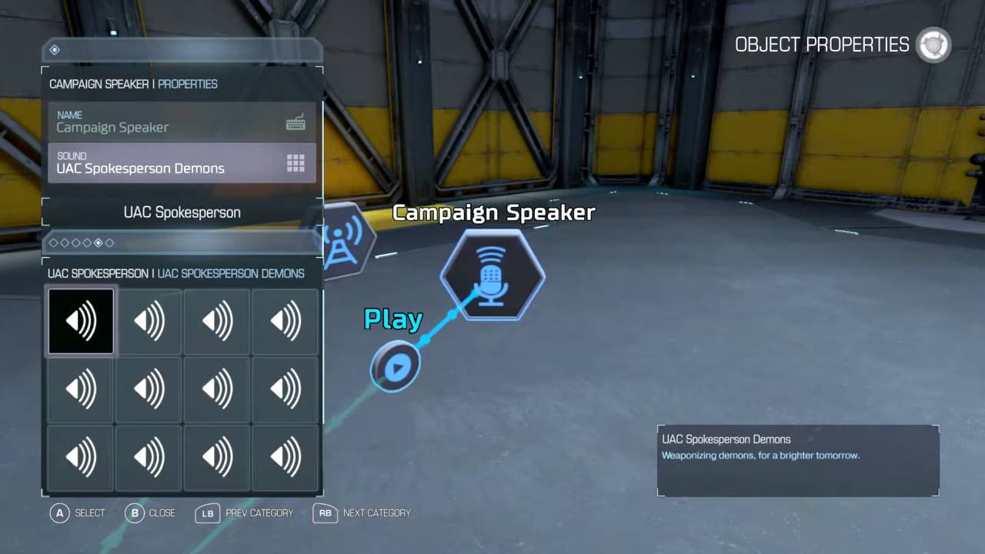
{"action": "key", "text": "Page_Down"}
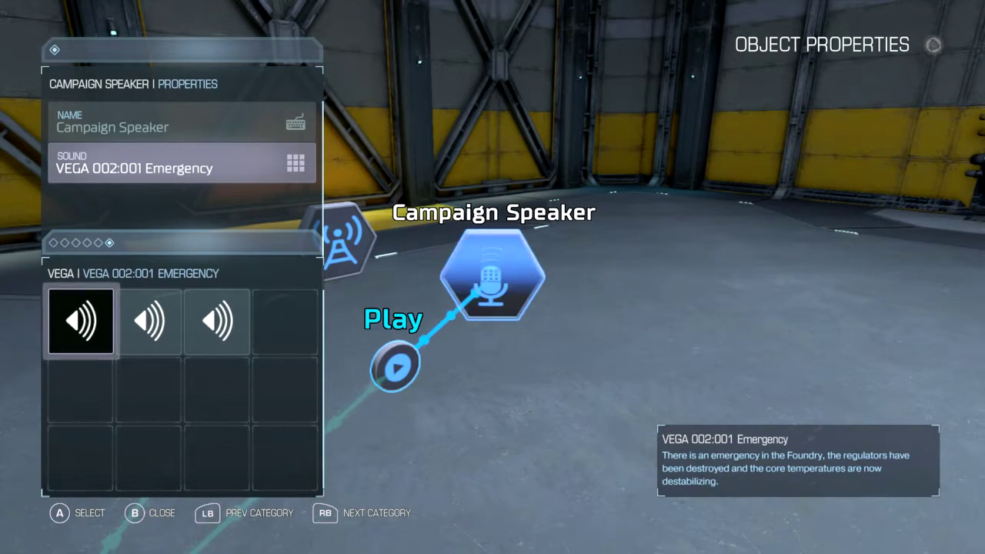
{"action": "key", "text": "Return"}
{"action": "key", "text": "Up"}
{"action": "key", "text": "Return"}
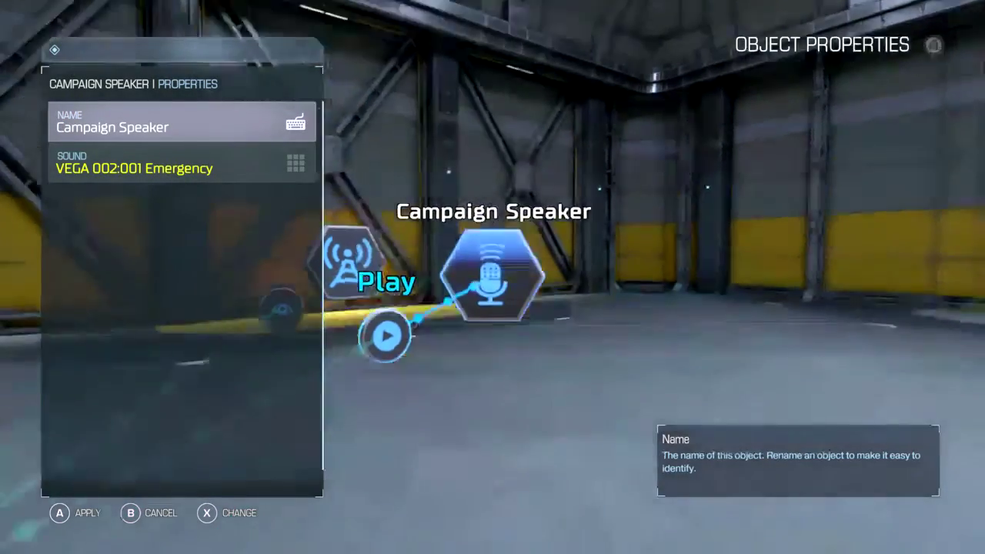
Set the input delay of the Campaign Speaker's Play node to 4 seconds
{"action": "key", "text": "y"}
{"action": "key", "text": "Down"}
{"action": "key", "text": "Down"}
{"action": "key", "text": "Up"}
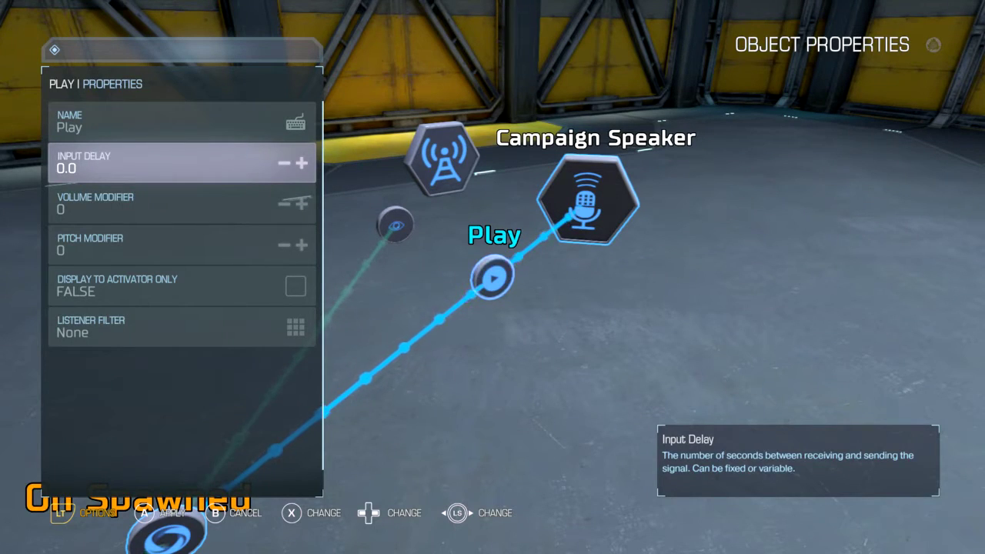
{"action": "key", "text": "Return"}
{"action": "key", "text": "BackSpace"}
{"action": "key", "text": "Left"}
{"action": "key", "text": "Left"}
{"action": "key", "text": "Up"}
{"action": "type", "text": "4"}
{"action": "key", "text": "Right"}
{"action": "key", "text": "Right"}
{"action": "key", "text": "Right"}
{"action": "key", "text": "Right"}
{"action": "key", "text": "Right"}
{"action": "key", "text": "Right"}
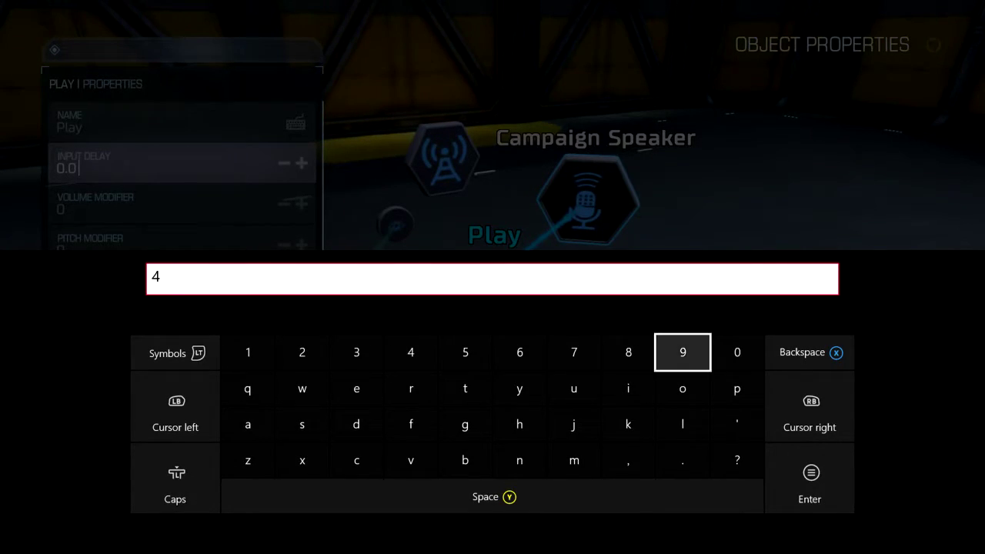
{"action": "type", "text": "0"}
{"action": "key", "text": "Return"}
{"action": "key", "text": "Return"}
{"action": "key", "text": "BackSpace"}
{"action": "key", "text": "Left"}
{"action": "key", "text": "Left"}
{"action": "key", "text": "Up"}
{"action": "type", "text": "4"}
{"action": "key", "text": "Return"}
{"action": "key", "text": "Escape"}
Set the Transmission Message's message duration to 6 and apply the properties
{"action": "key", "text": "w"}
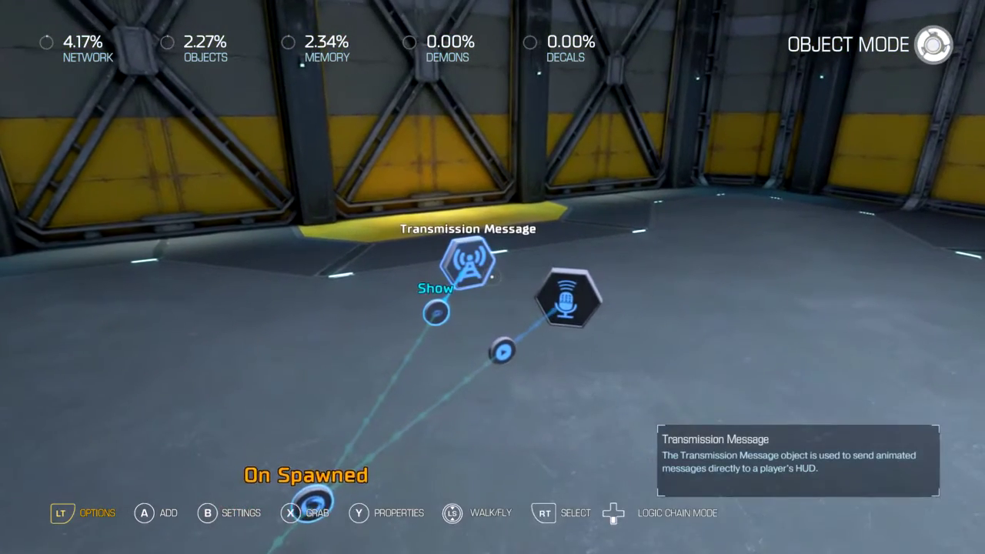
{"action": "key", "text": "y"}
{"action": "key", "text": "Down"}
{"action": "key", "text": "Down"}
{"action": "key", "text": "Down"}
{"action": "key", "text": "Down"}
{"action": "key", "text": "Return"}
{"action": "key", "text": "BackSpace"}
{"action": "key", "text": "Up"}
{"action": "key", "text": "Right"}
{"action": "key", "text": "Left"}
{"action": "type", "text": "6"}
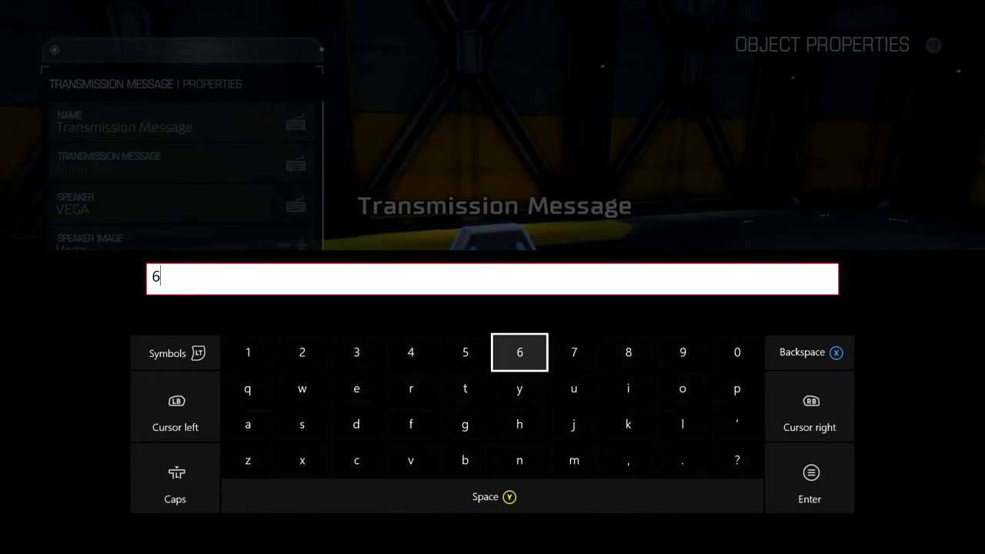
{"action": "key", "text": "Return"}
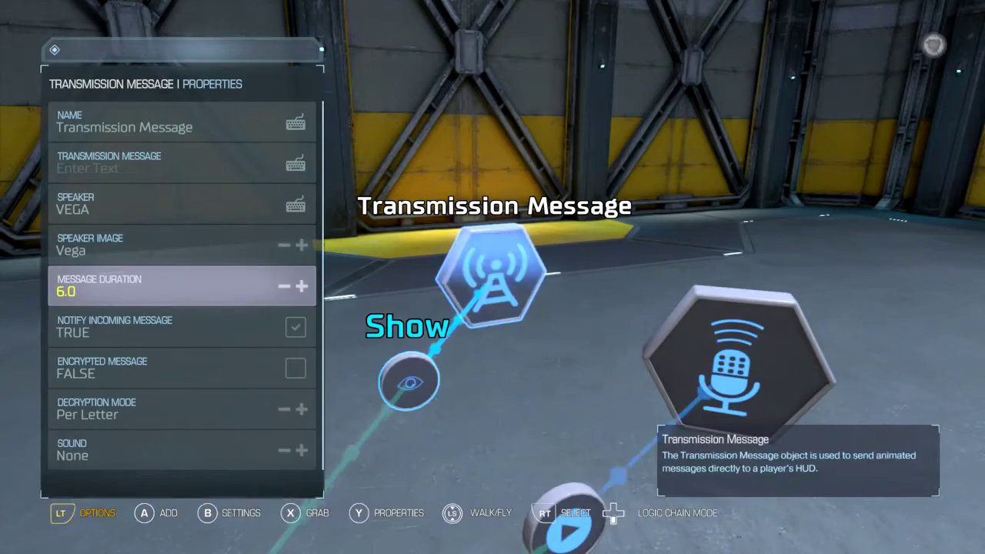
{"action": "key", "text": "Return"}
{"action": "key", "text": "s"}
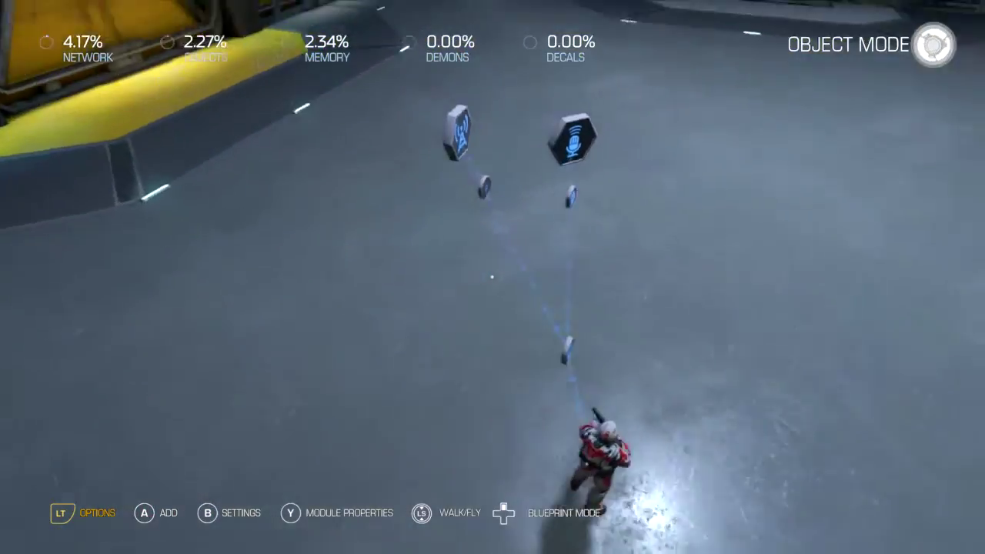
{"action": "key", "text": "w"}
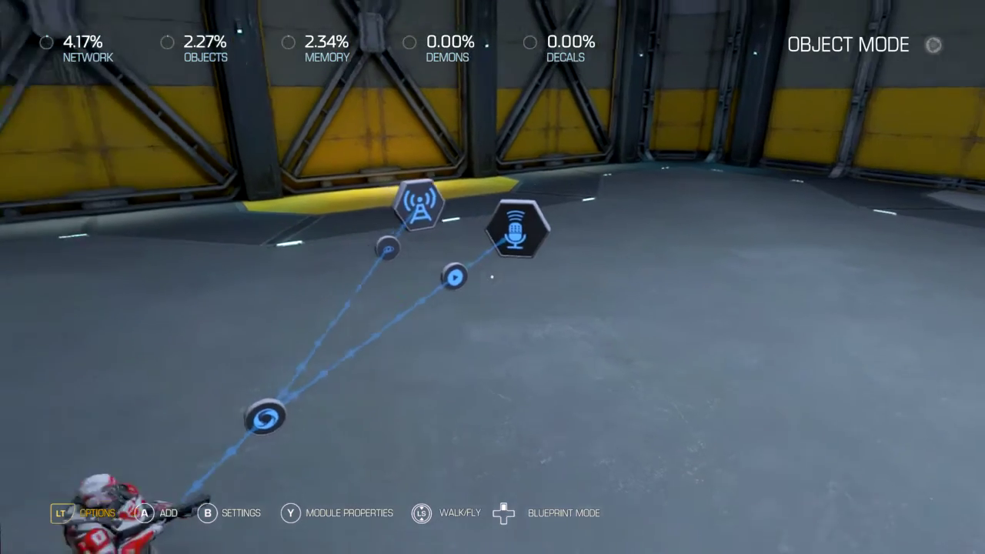
{"action": "key", "text": "s"}
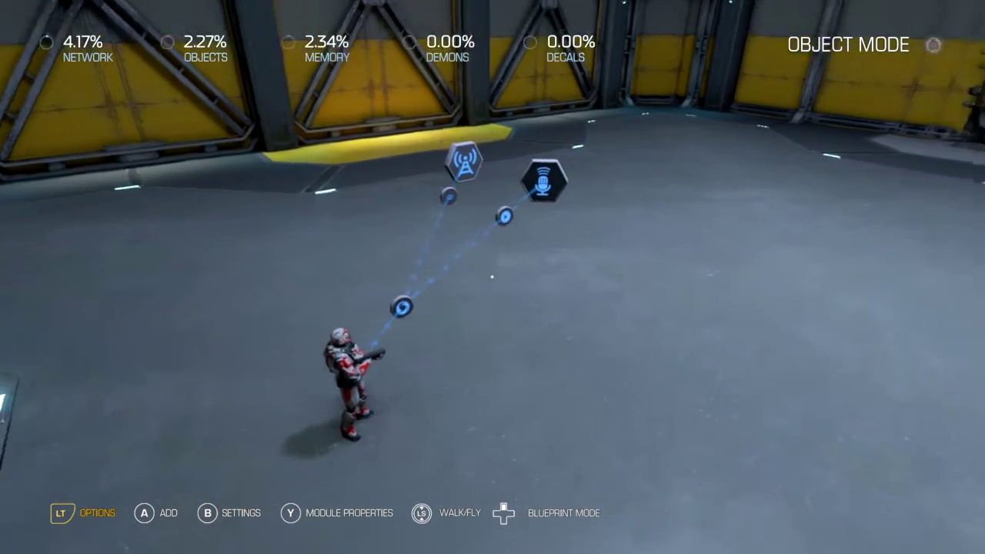